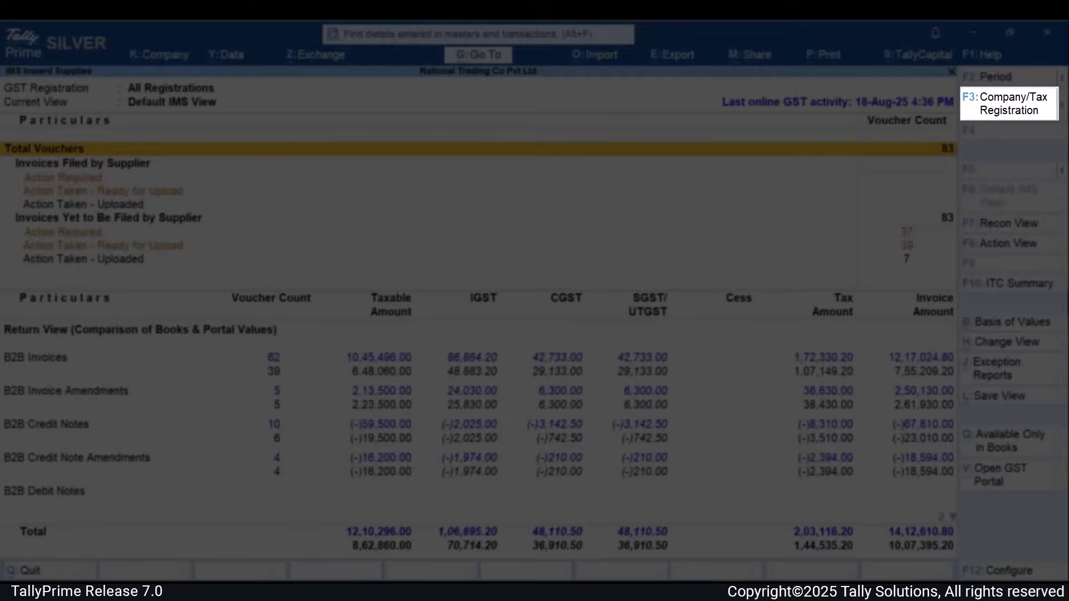
- Switch the IMS Inward Supplies report from all registrations to the Karnataka Registration
{"action": "key", "text": "F3"}
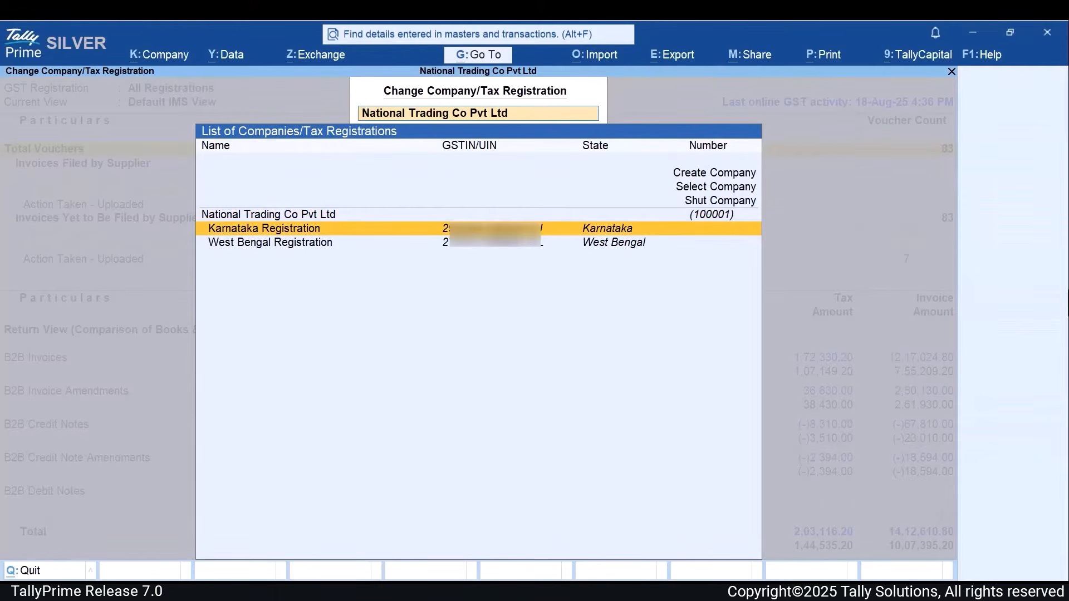
{"action": "key", "text": "Down"}
{"action": "key", "text": "Return"}
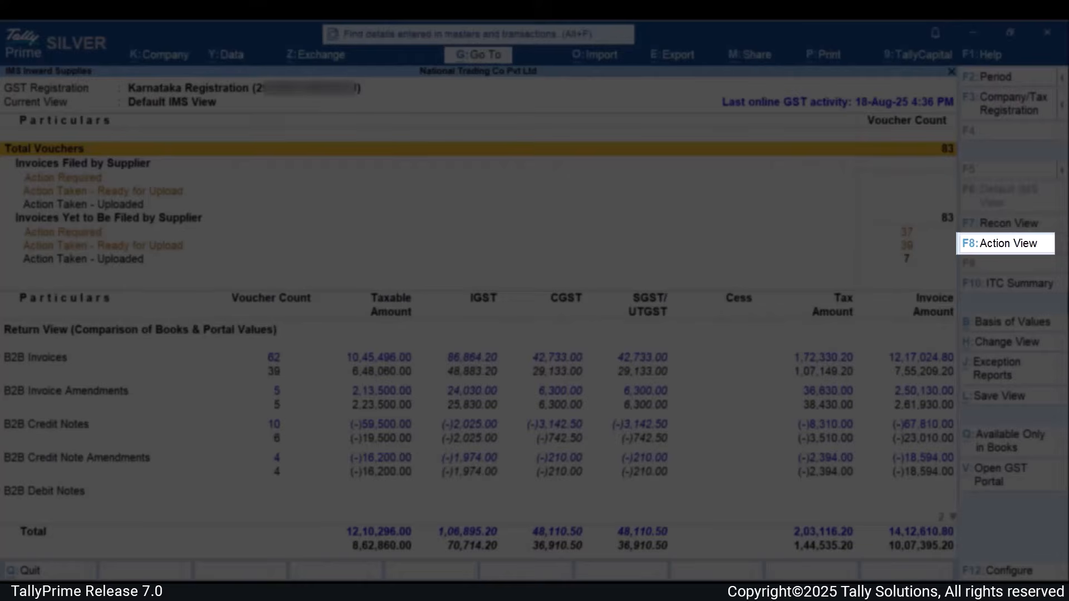
- View the report in Action View and Recon View, and return to the Default IMS View
{"action": "key", "text": "F8"}
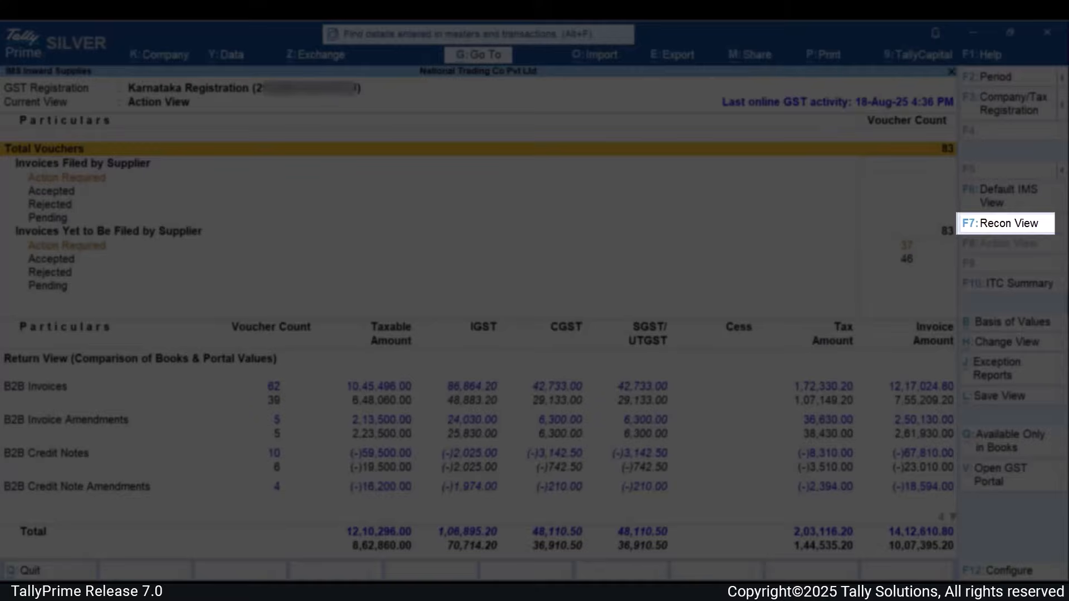
{"action": "key", "text": "F7"}
{"action": "key", "text": "F6"}
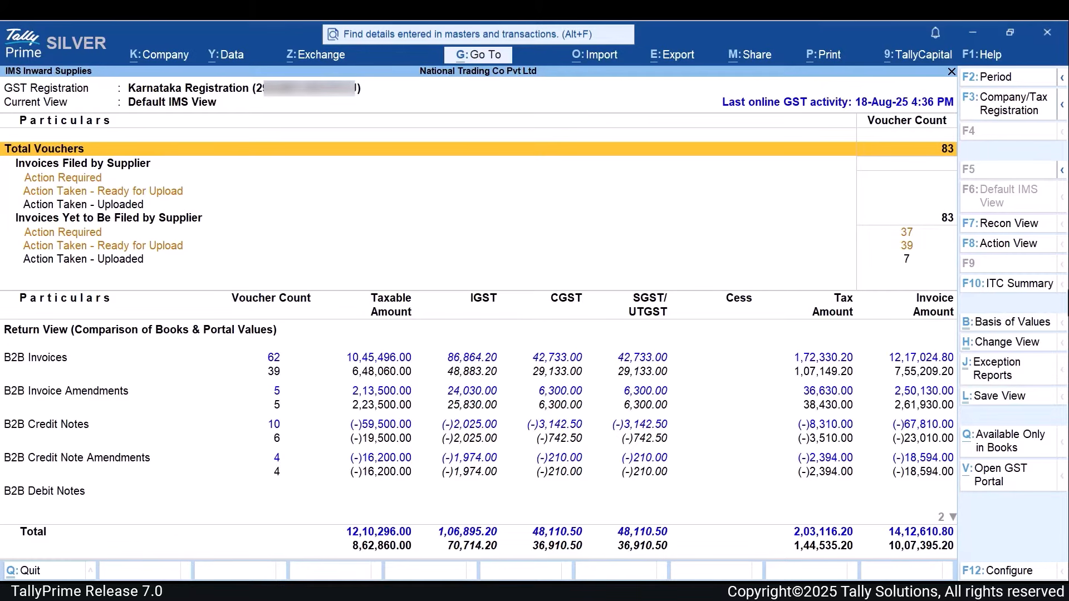
- Open the Action Taken - Ready for Upload vouchers under Invoices Yet to Be Filed by Supplier
{"action": "key", "text": "Down"}
{"action": "key", "text": "Down"}
{"action": "key", "text": "Down"}
{"action": "key", "text": "Down"}
{"action": "key", "text": "Down"}
{"action": "key", "text": "Down"}
{"action": "key", "text": "Down"}
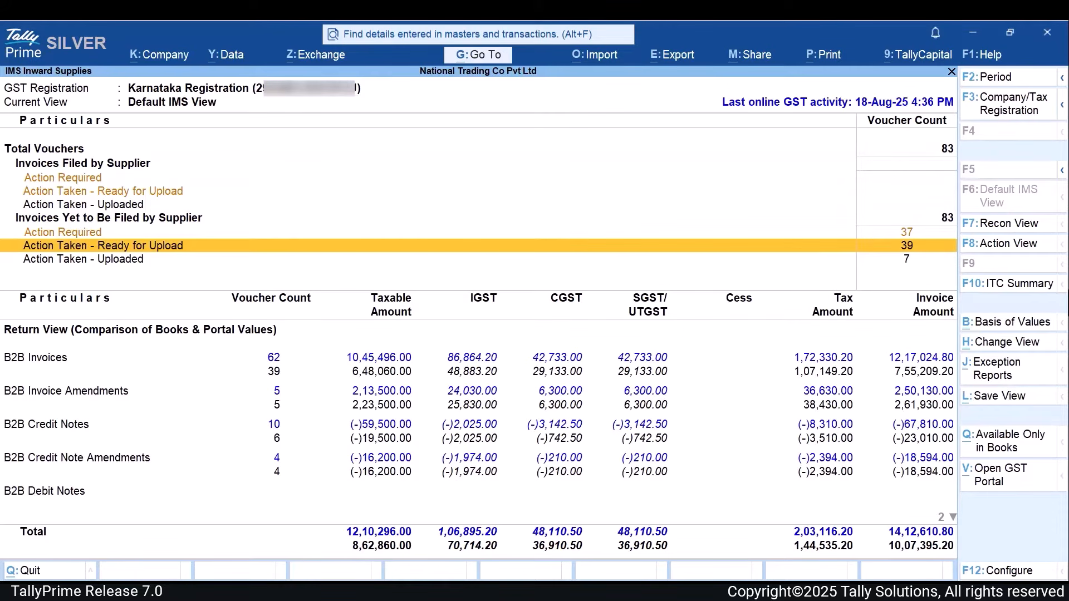
{"action": "key", "text": "Return"}
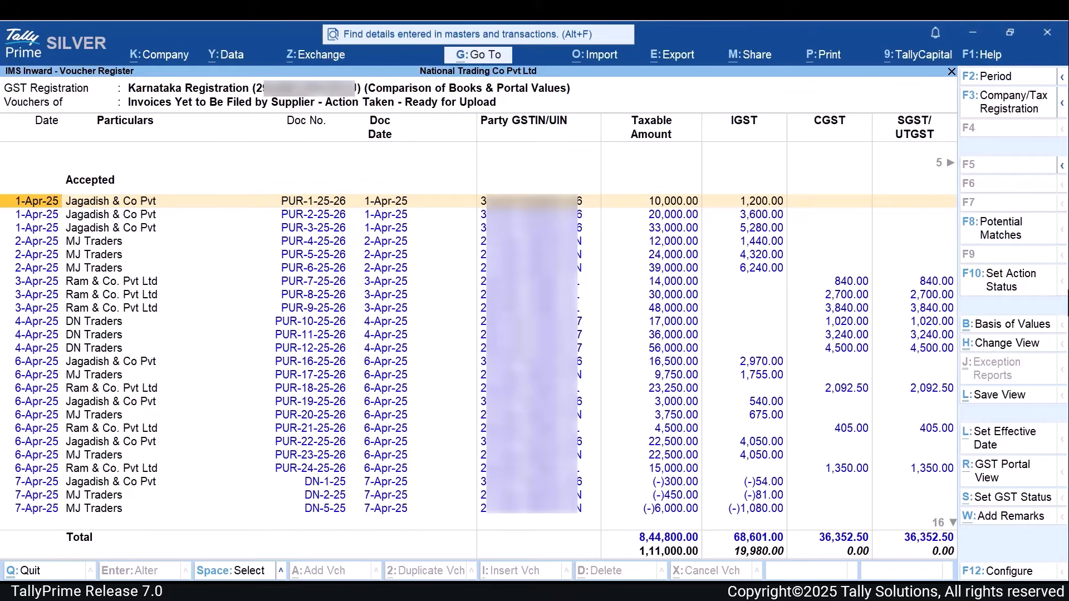
- Select the 18-Apr-25 Sham Pvt Ltd voucher with taxable amount 50,000.00 and open its action status settings at the IMS Action field
{"action": "key", "text": "Down"}
{"action": "key", "text": "Down"}
{"action": "key", "text": "Down"}
{"action": "key", "text": "Down"}
{"action": "key", "text": "Down"}
{"action": "key", "text": "Down"}
{"action": "key", "text": "Down"}
{"action": "key", "text": "Down"}
{"action": "key", "text": "Down"}
{"action": "key", "text": "Down"}
{"action": "key", "text": "Down"}
{"action": "key", "text": "Down"}
{"action": "key", "text": "Down"}
{"action": "key", "text": "Down"}
{"action": "key", "text": "Down"}
{"action": "key", "text": "Down"}
{"action": "key", "text": "Down"}
{"action": "key", "text": "Down"}
{"action": "key", "text": "Down"}
{"action": "key", "text": "Down"}
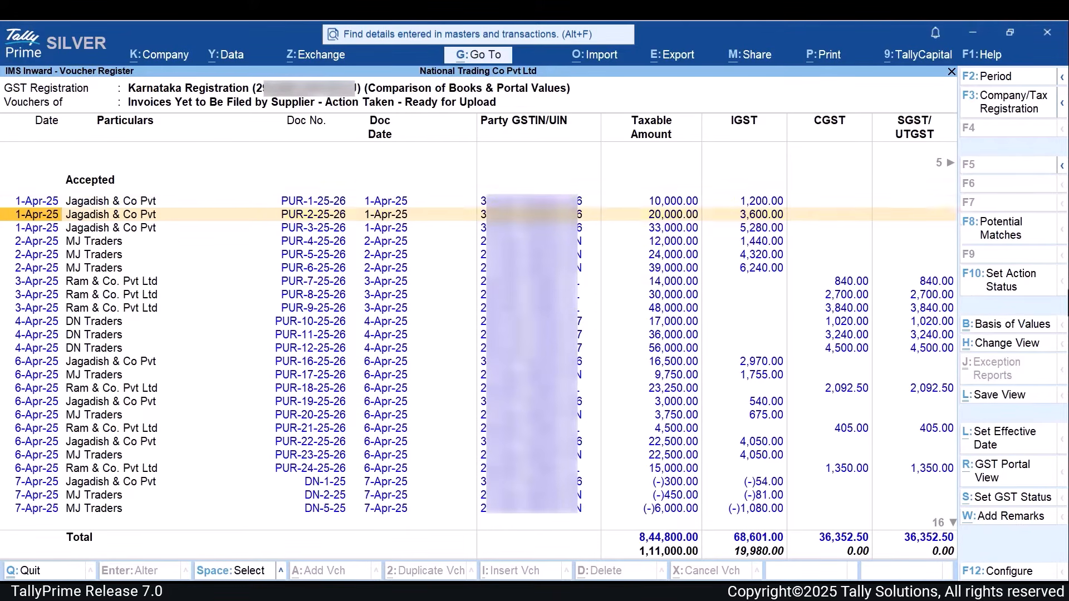
{"action": "key", "text": "Up"}
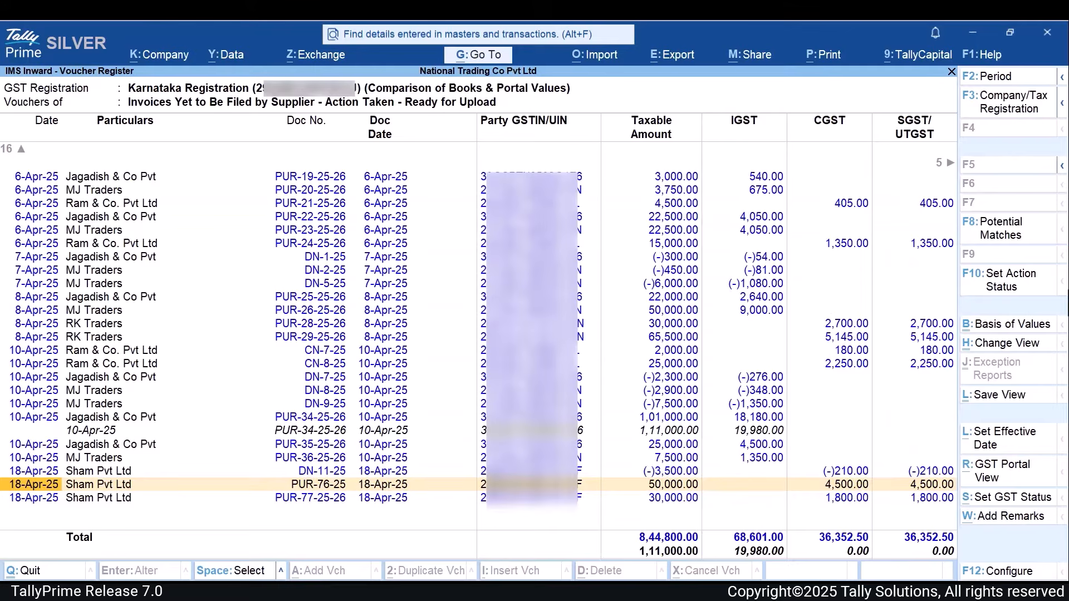
{"action": "key", "text": "space"}
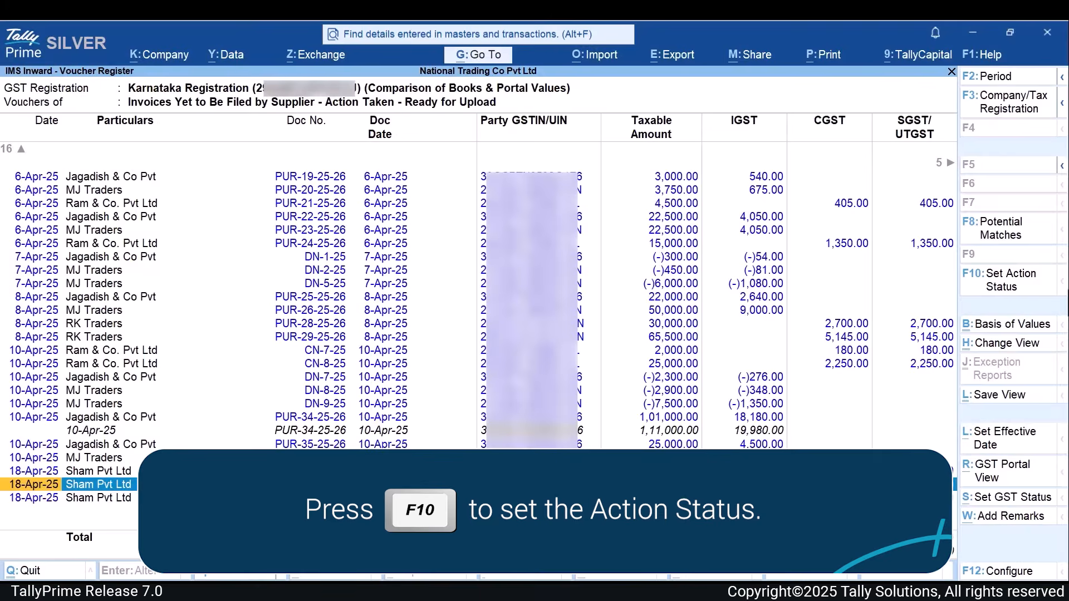
{"action": "key", "text": "F10"}
{"action": "key", "text": "BackSpace"}
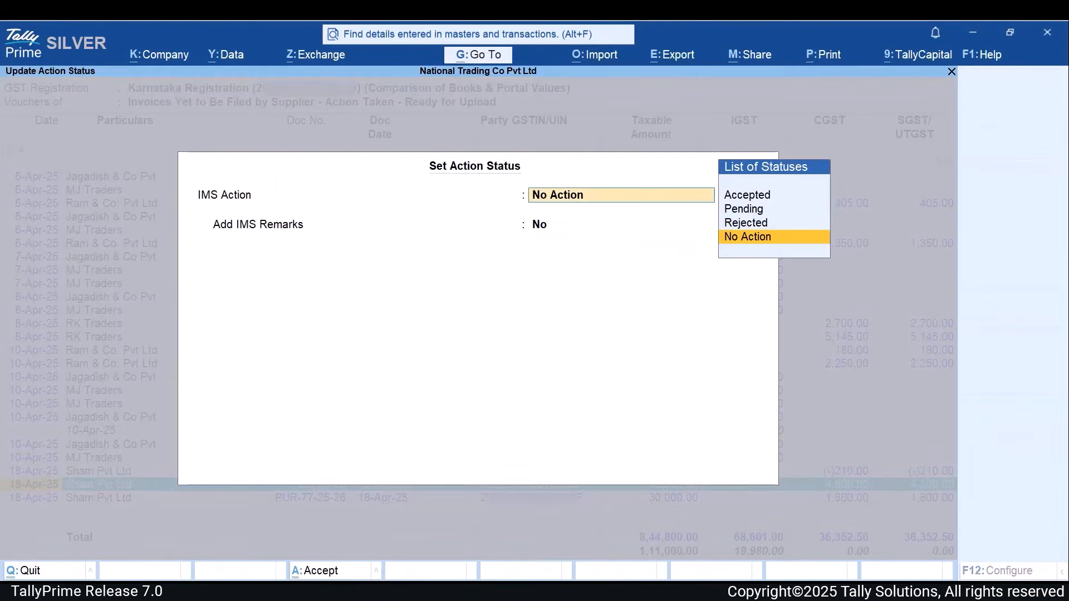
- Review the available IMS Action statuses: Accepted, Pending, Rejected and No Action
{"action": "key", "text": "Up"}
{"action": "key", "text": "Up"}
{"action": "key", "text": "Up"}
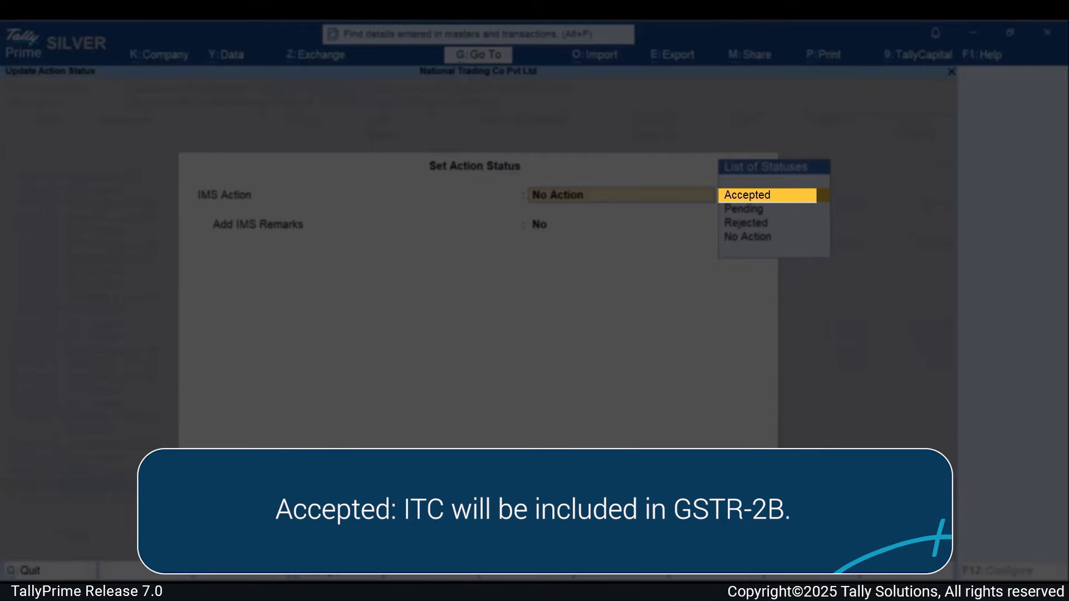
{"action": "key", "text": "Down"}
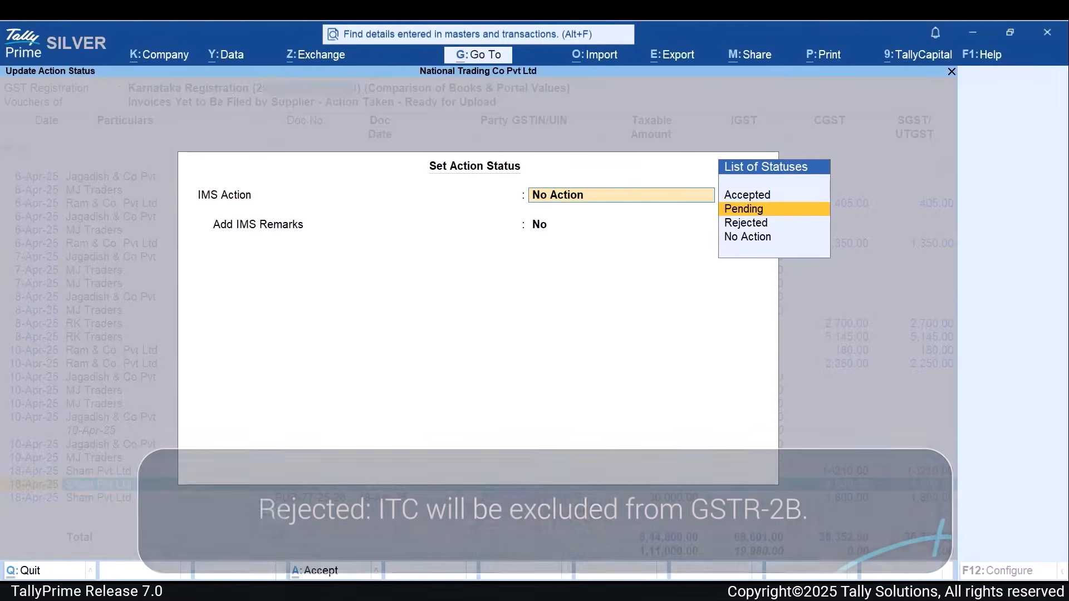
{"action": "key", "text": "Down"}
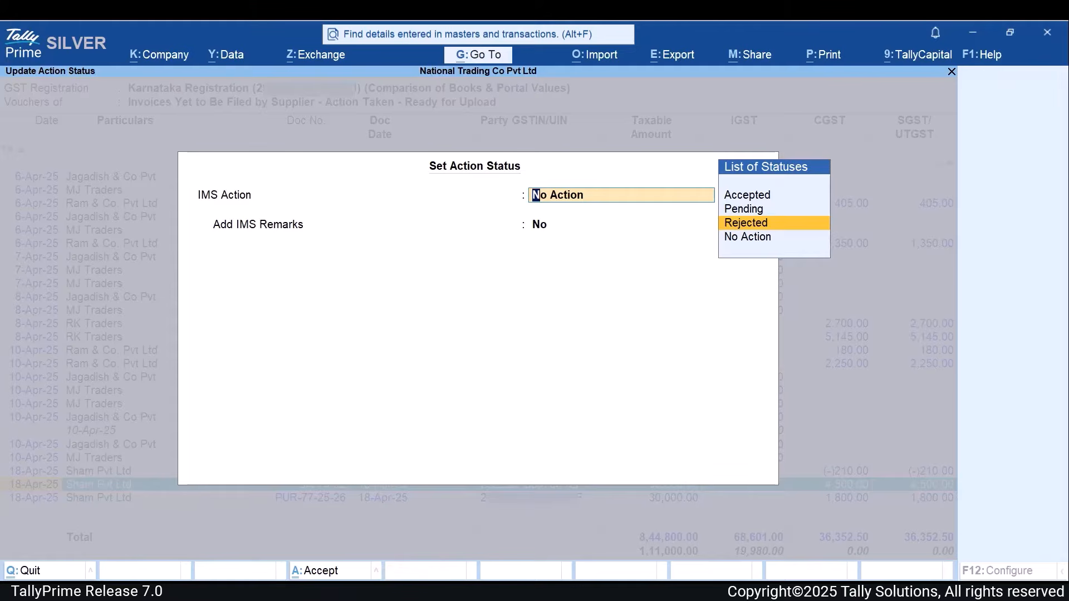
{"action": "key", "text": "Up"}
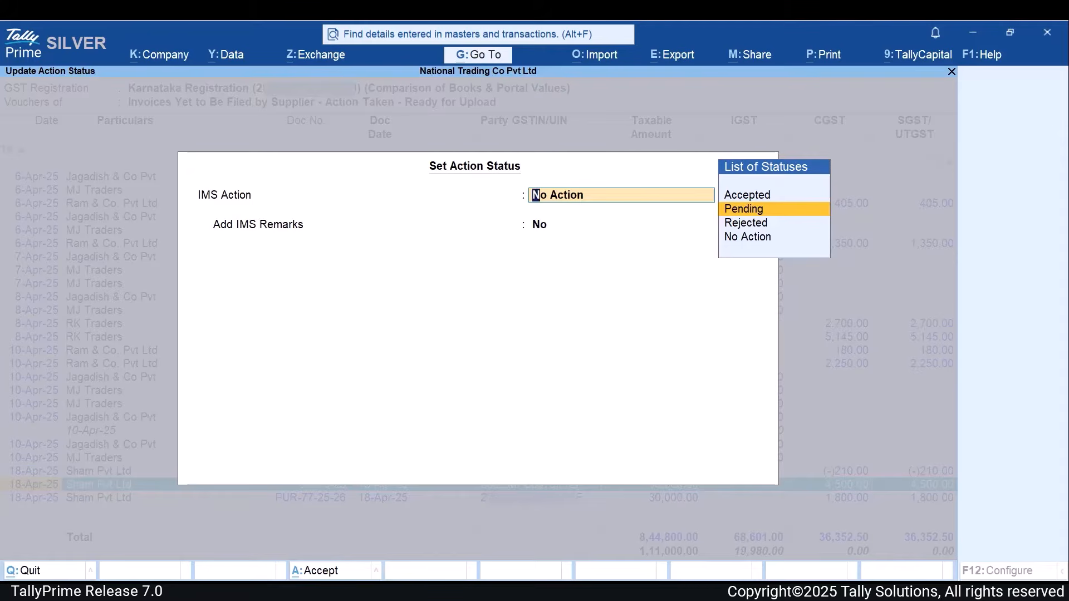
{"action": "key", "text": "Down"}
{"action": "key", "text": "Down"}
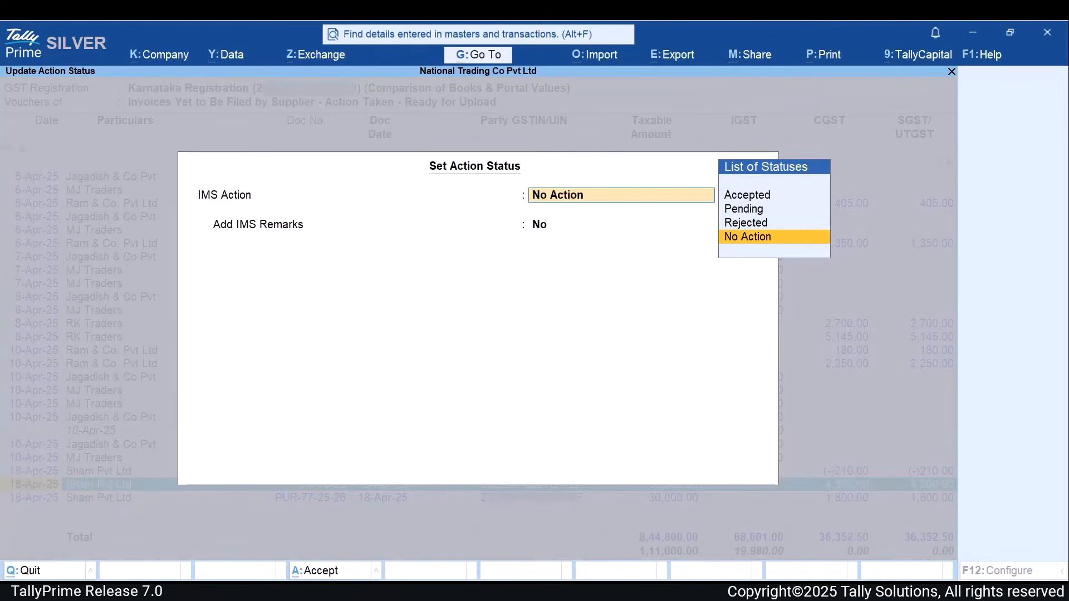
- Set the IMS Action to Accepted with Reduce ITC as Yes, and declare 400.00 each for CGST and SGST/UTGST
{"action": "key", "text": "Up"}
{"action": "key", "text": "Up"}
{"action": "key", "text": "Up"}
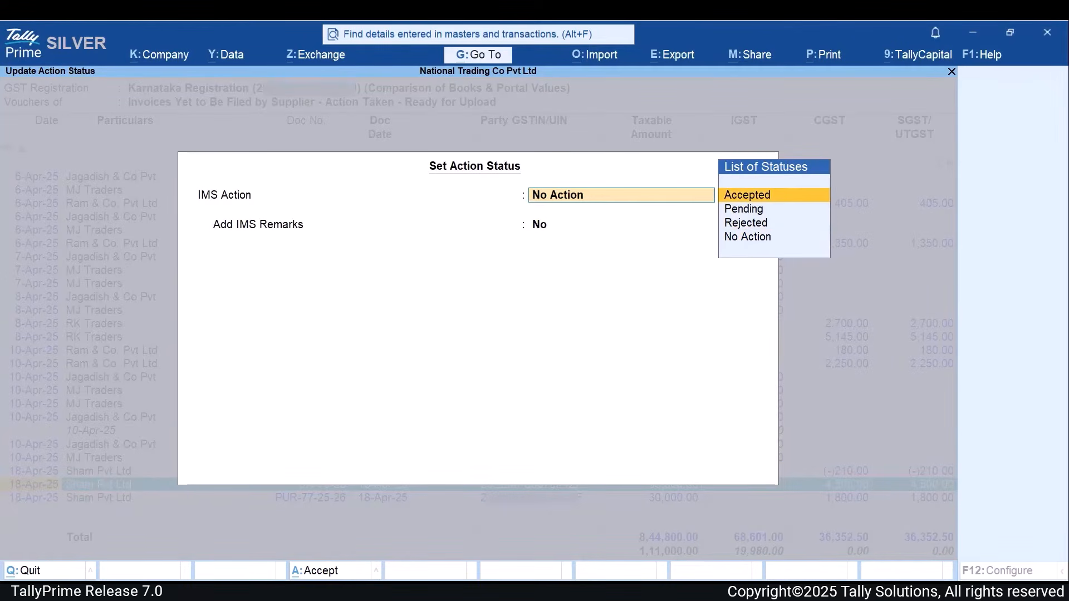
{"action": "key", "text": "Return"}
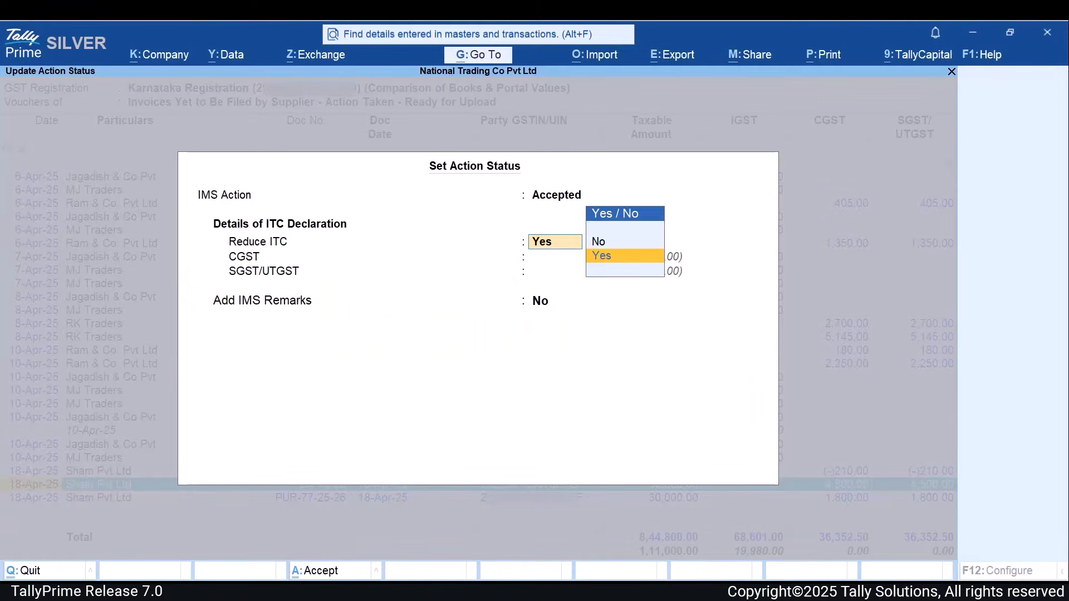
{"action": "key", "text": "Return"}
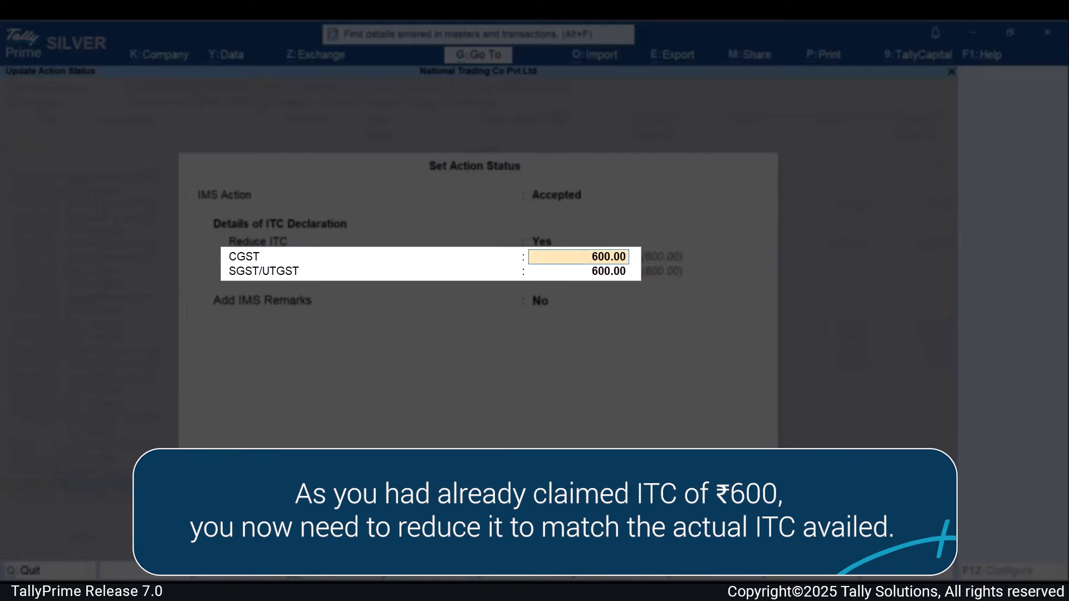
{"action": "type", "text": "400"}
{"action": "key", "text": "Return"}
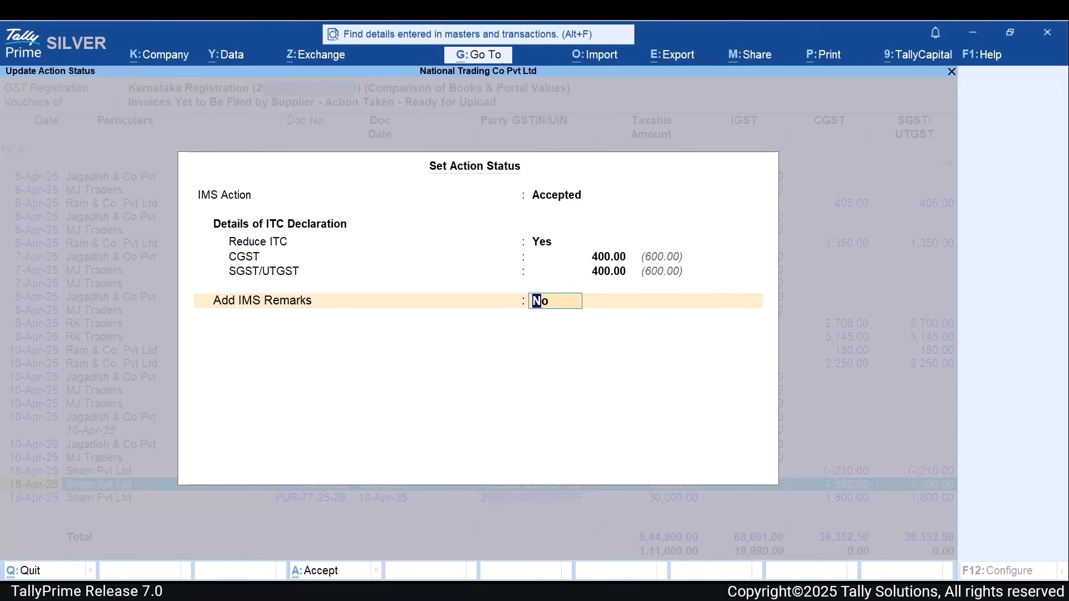
- Go back to the IMS Action field and change the voucher's status to Pending
{"action": "key", "text": "BackSpace"}
{"action": "key", "text": "BackSpace"}
{"action": "key", "text": "BackSpace"}
{"action": "key", "text": "BackSpace"}
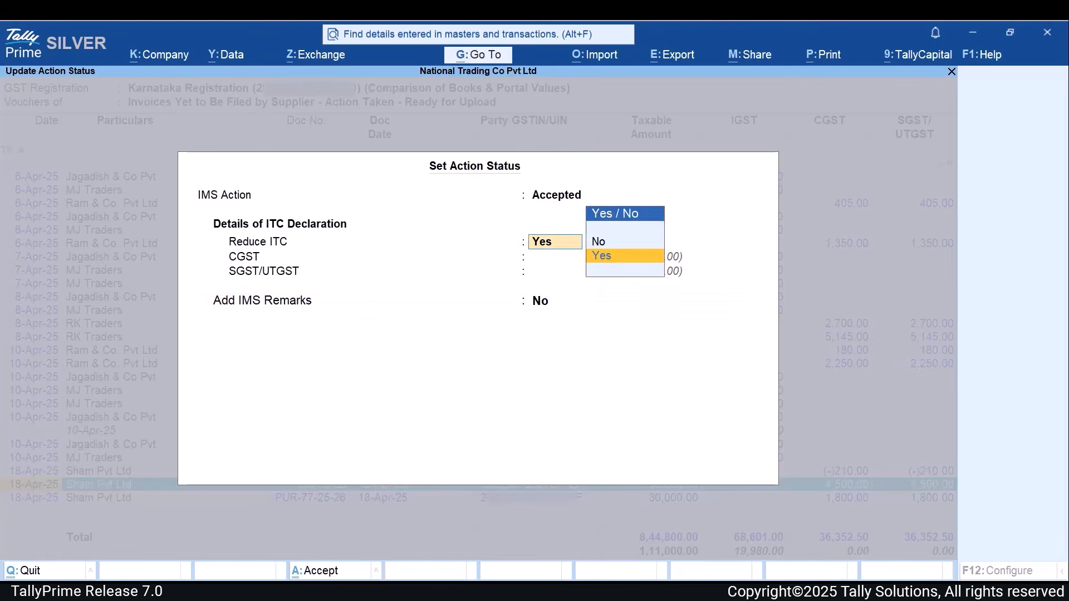
{"action": "key", "text": "Down"}
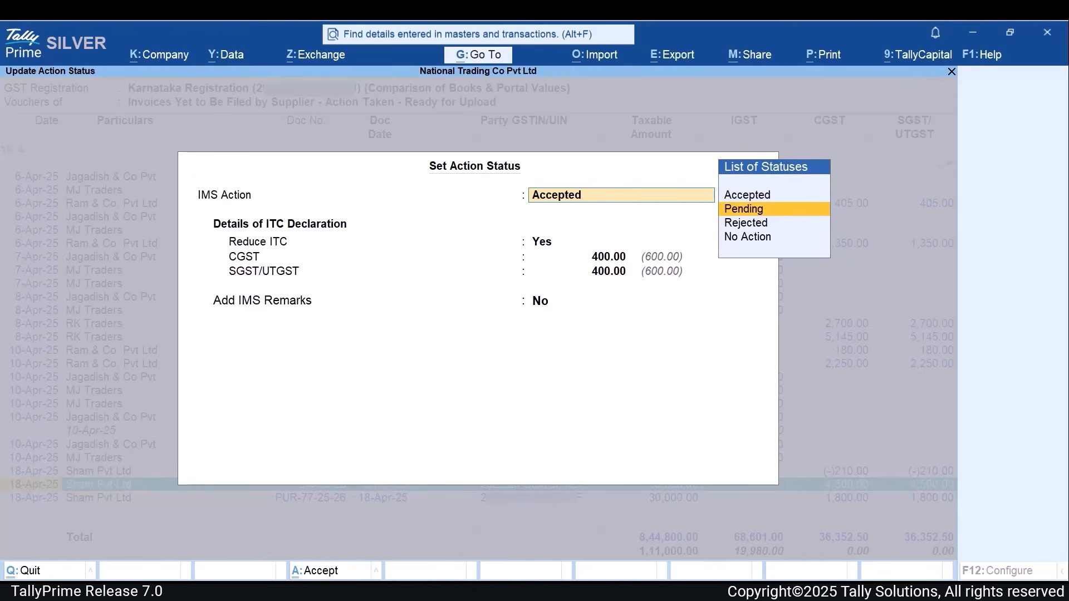
{"action": "key", "text": "Return"}
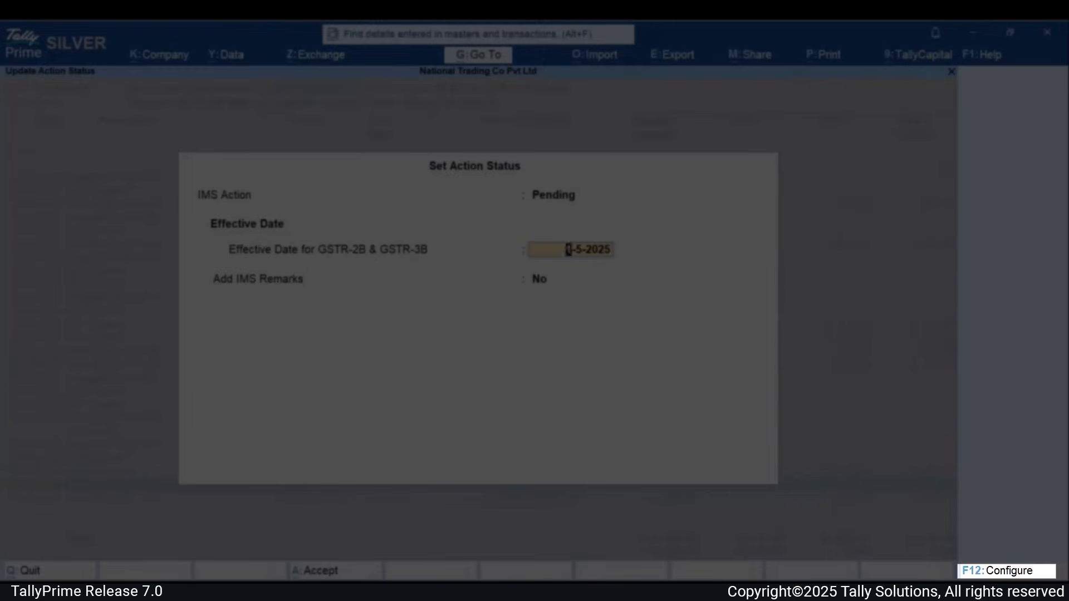
- Enable separate effective dates for GSTR-2B and GSTR-3B, and set the GSTR-3B date to 5-4-2025
{"action": "key", "text": "F12"}
{"action": "type", "text": "yes"}
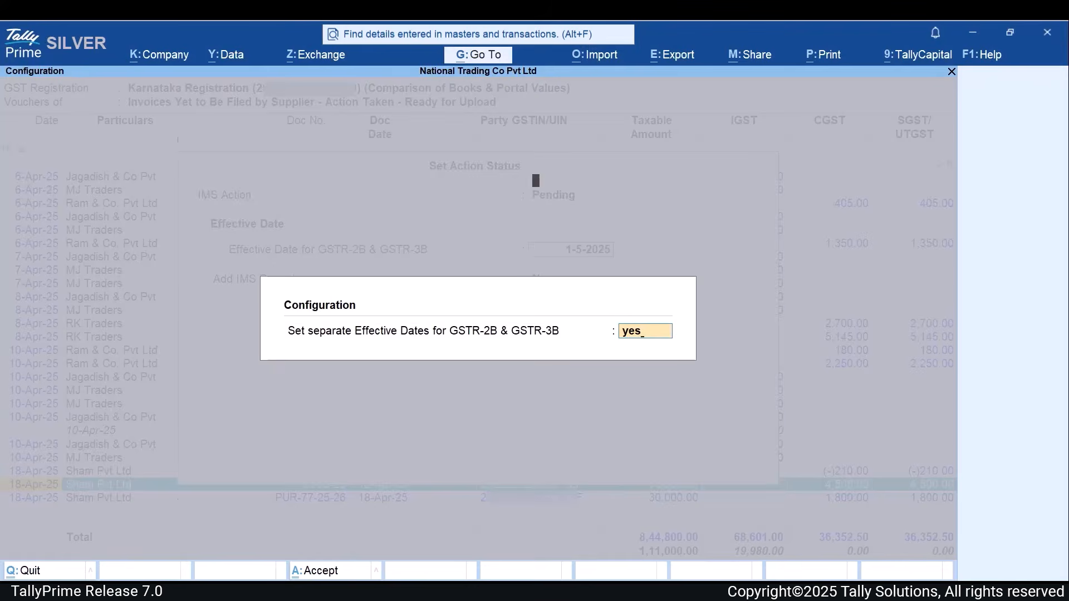
{"action": "key", "text": "Return"}
{"action": "key", "text": "Return"}
{"action": "key", "text": "Return"}
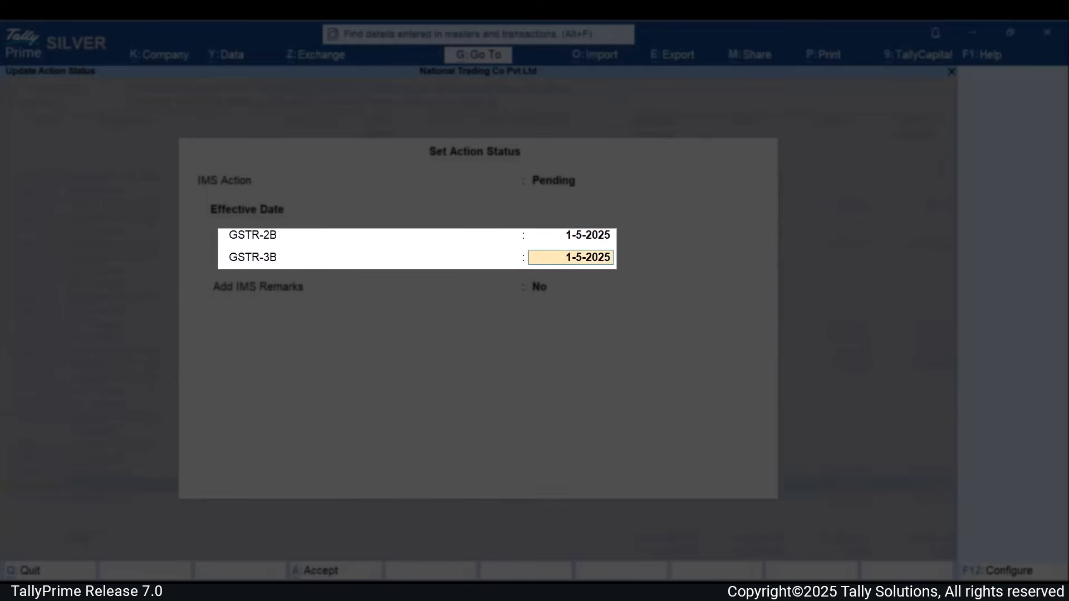
{"action": "type", "text": "5-4"}
{"action": "key", "text": "Return"}
- Change the IMS Action to Rejected and set the voucher status in GSTR-3B to Excluded
{"action": "key", "text": "Up"}
{"action": "key", "text": "Up"}
{"action": "key", "text": "Up"}
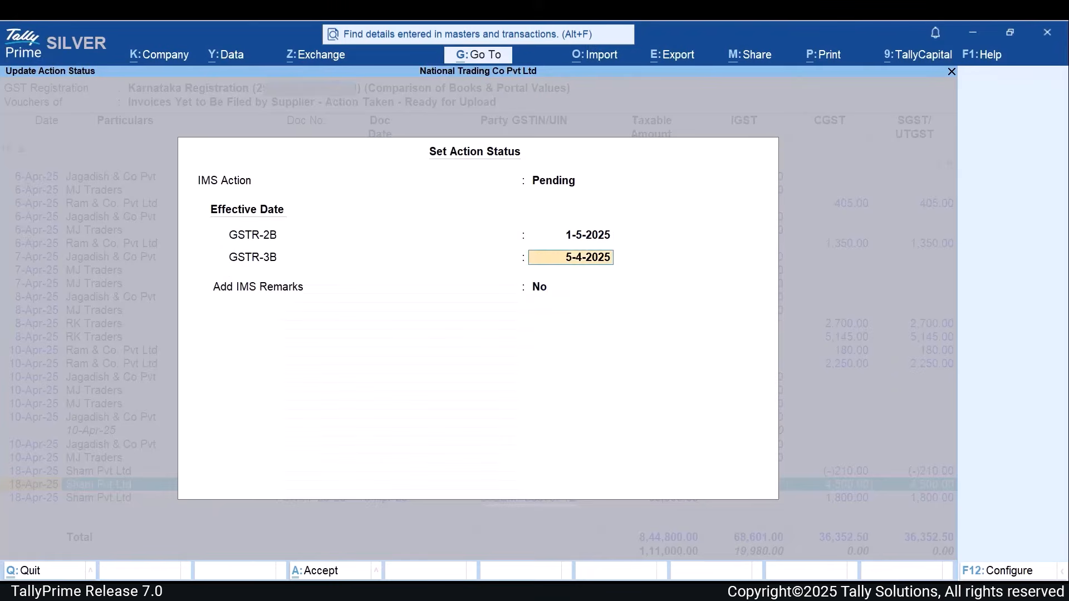
{"action": "key", "text": "Down"}
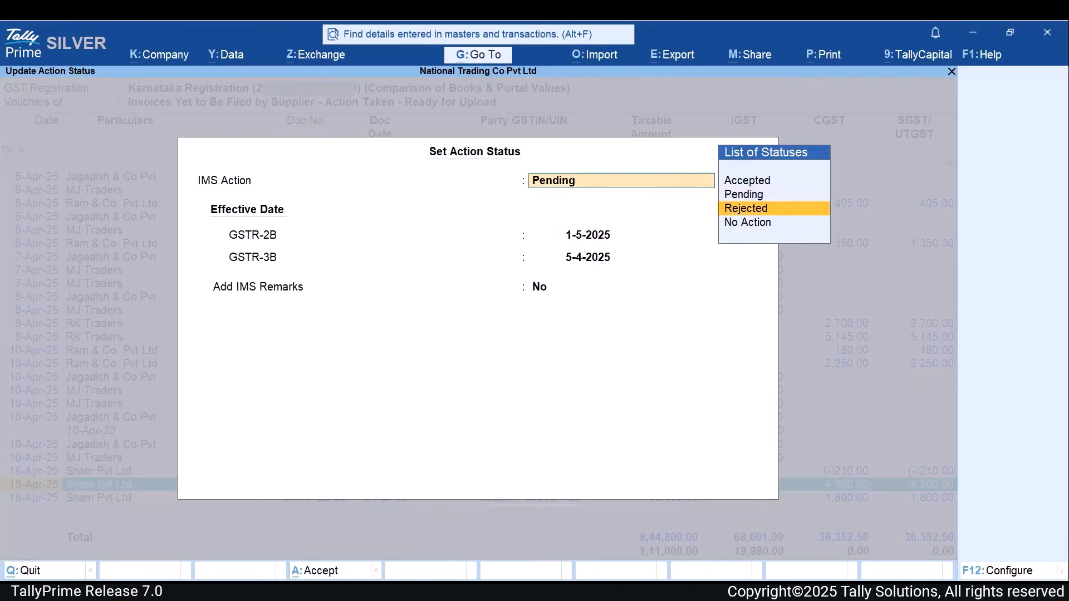
{"action": "key", "text": "Return"}
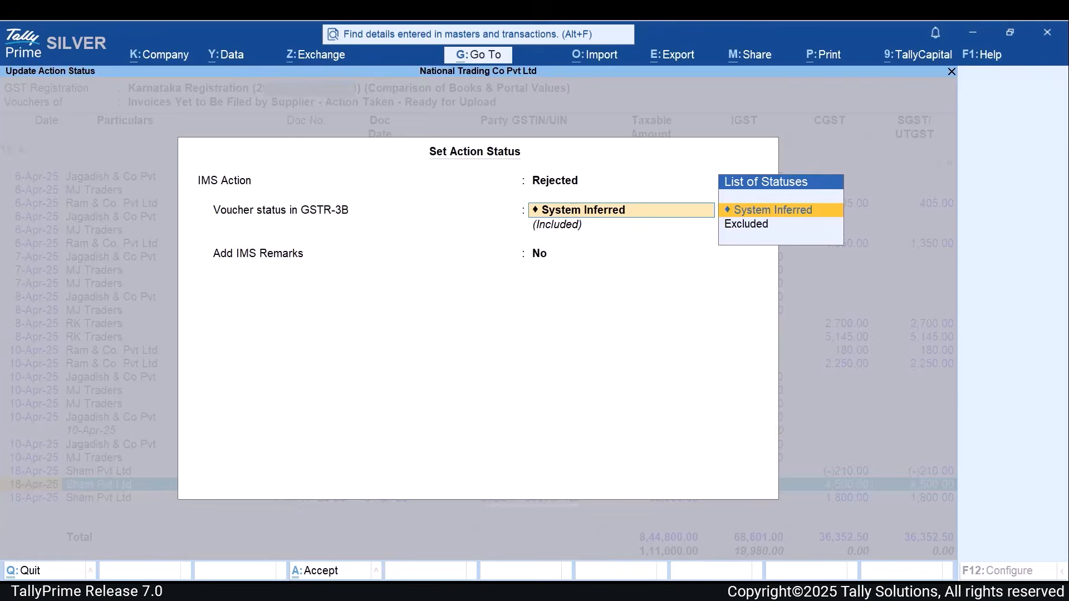
{"action": "key", "text": "Down"}
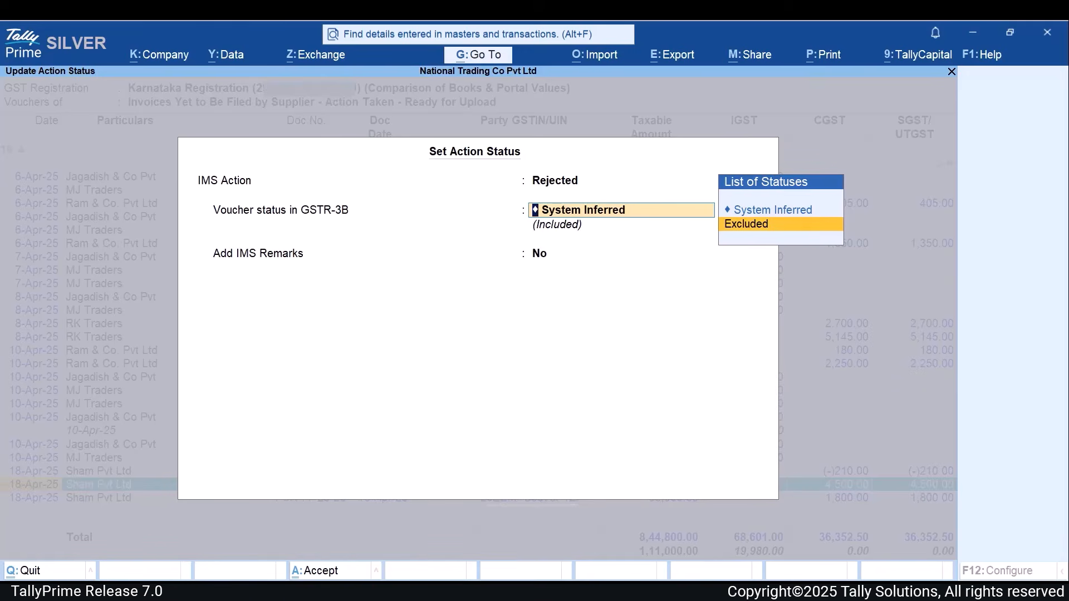
{"action": "key", "text": "Return"}
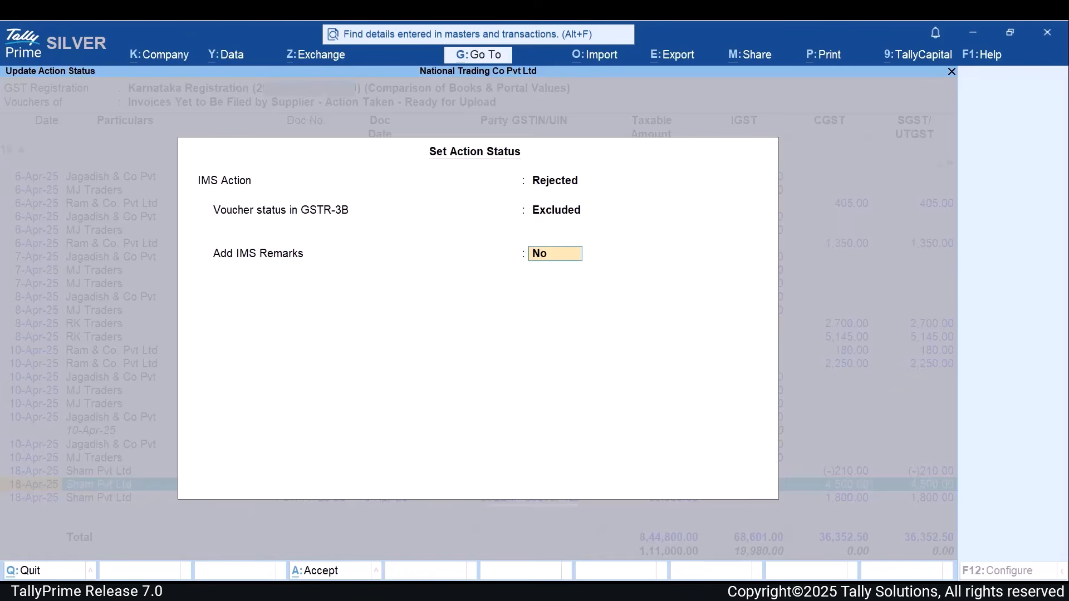
- Set the IMS Action back to Accepted, keeping Reduce ITC as Yes and the 400.00 ITC declaration
{"action": "key", "text": "BackSpace"}
{"action": "key", "text": "BackSpace"}
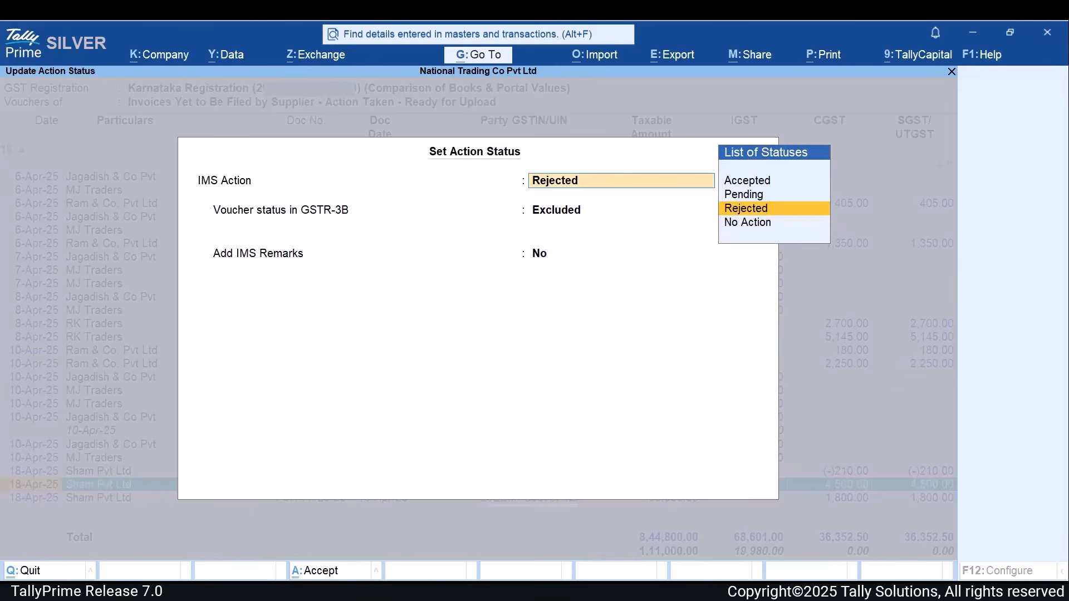
{"action": "key", "text": "Up"}
{"action": "key", "text": "Up"}
{"action": "key", "text": "Return"}
{"action": "key", "text": "Return"}
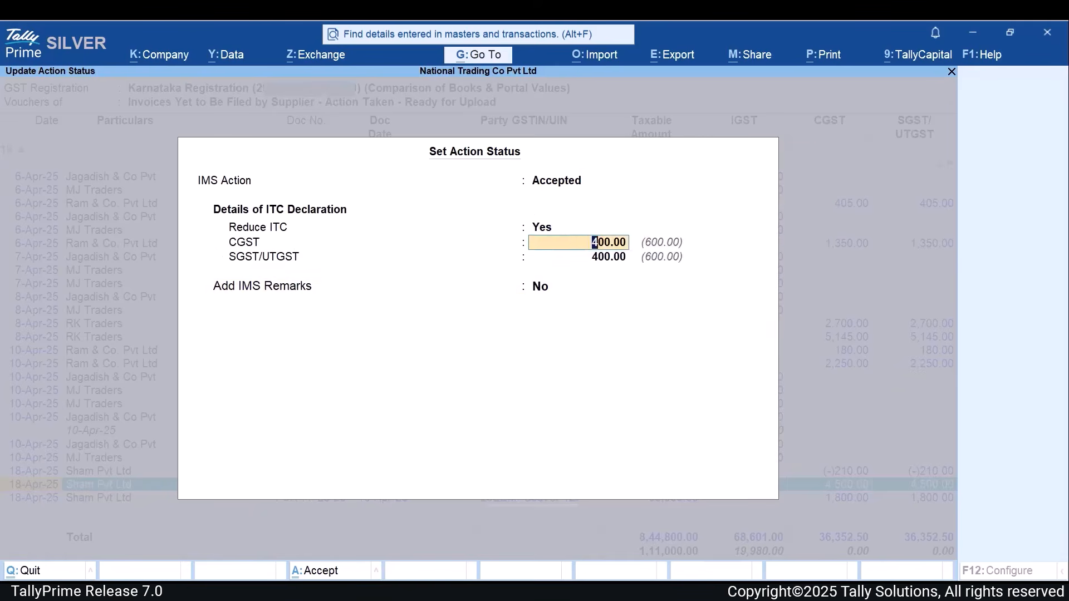
{"action": "key", "text": "Return"}
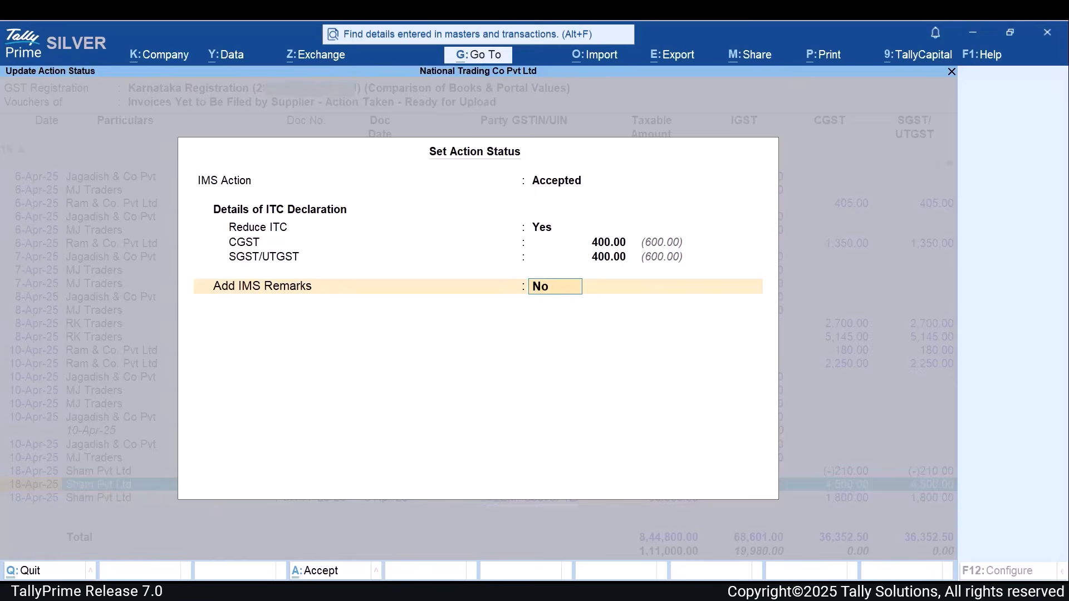
- Turn on Add IMS Remarks and enter the remark "ITC Reduction applied"
{"action": "type", "text": "yes"}
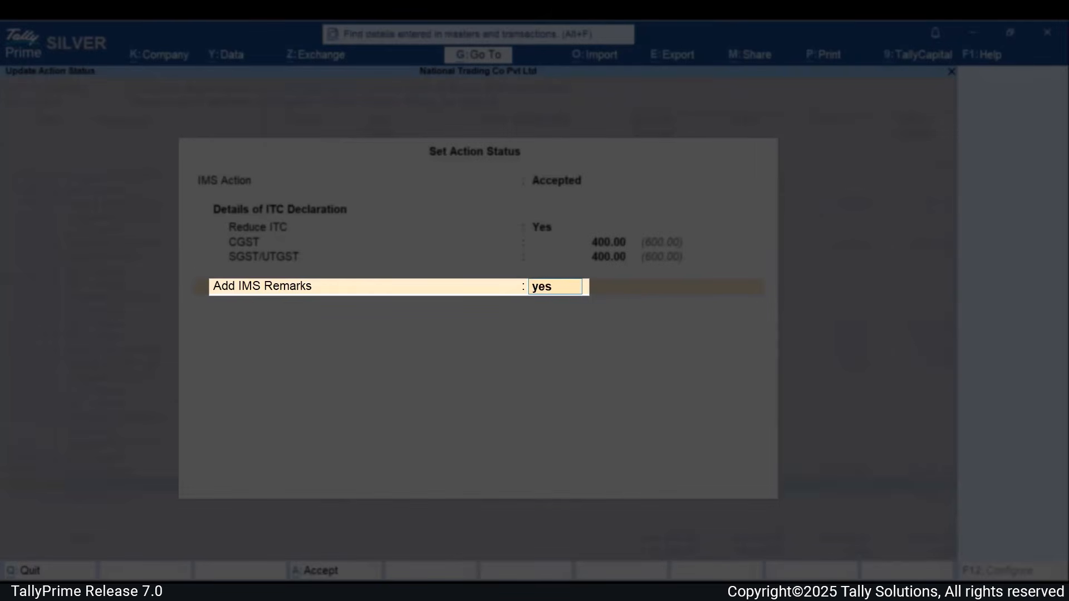
{"action": "key", "text": "Return"}
{"action": "type", "text": "ITC"}
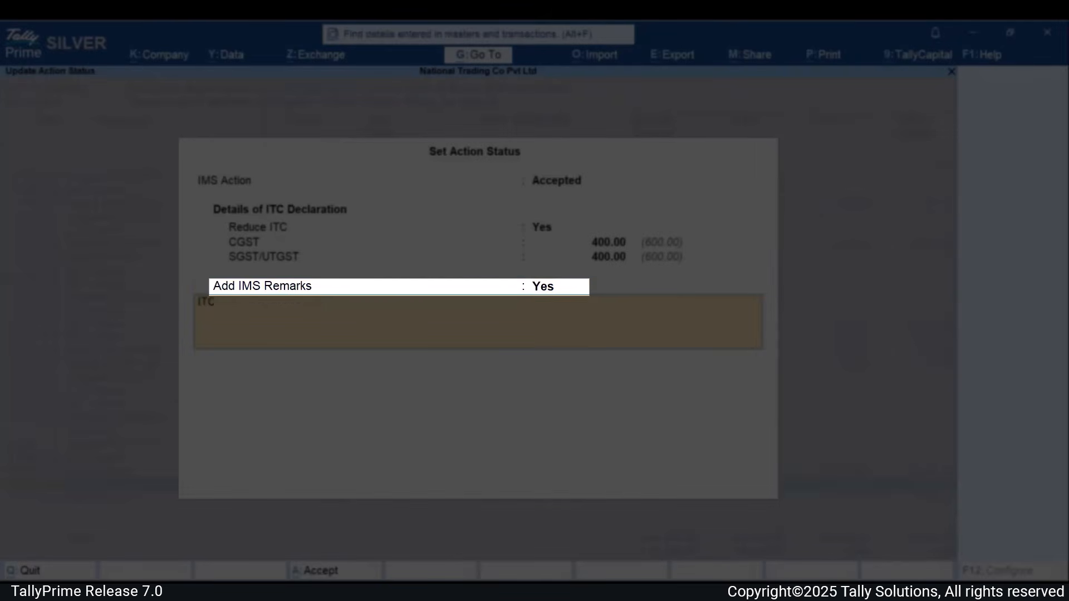
{"action": "type", "text": " Reduction applied"}
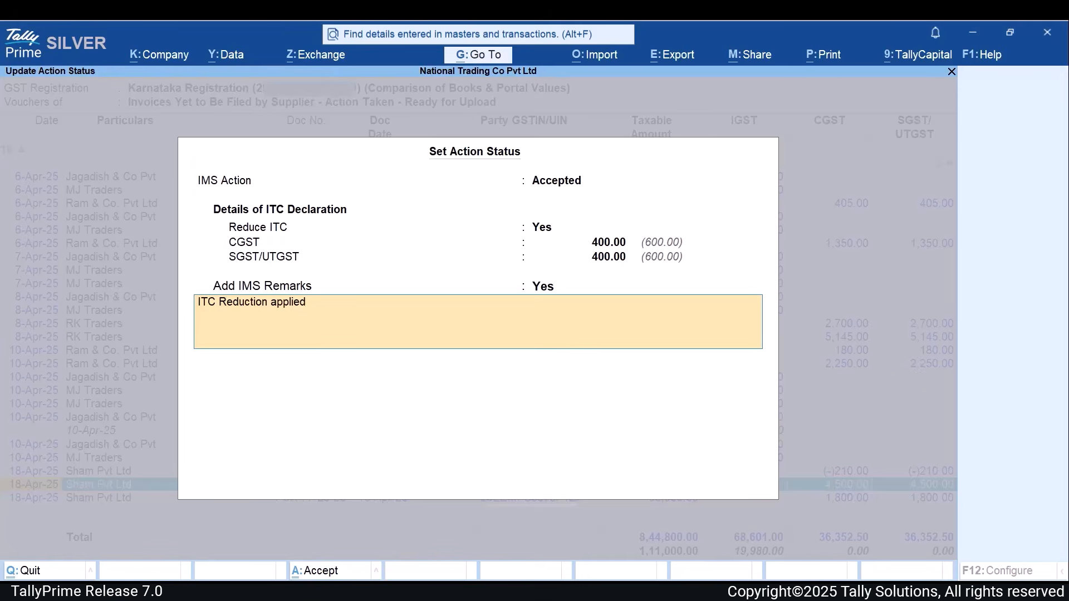
{"action": "type", "text": "."}
- Complete the IMS remark as "ITC Reduction applied." and save the voucher's action status
{"action": "key", "text": "Return"}
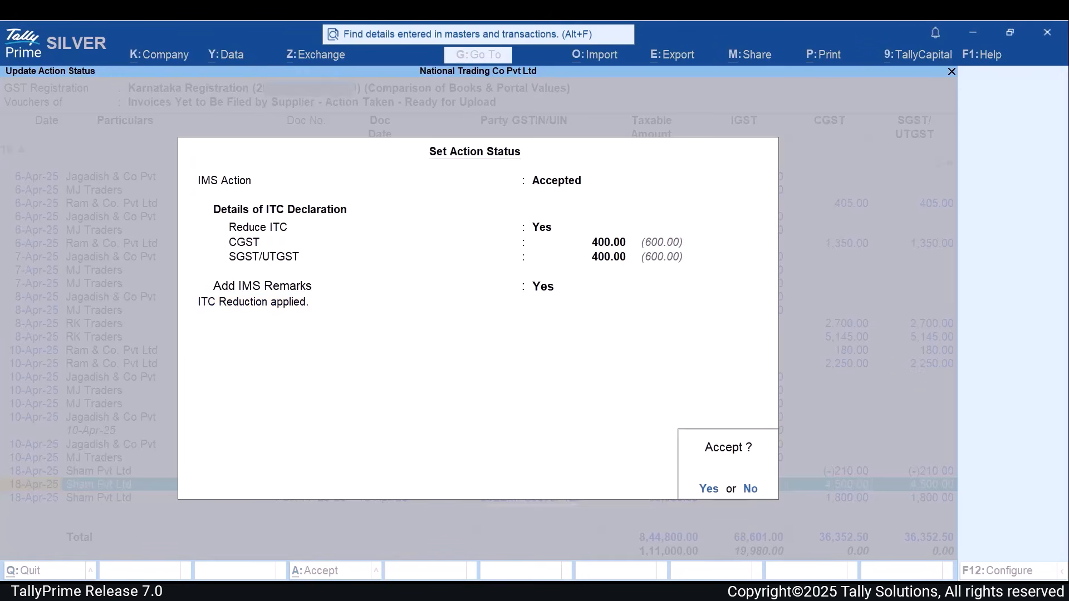
{"action": "key", "text": "Return"}
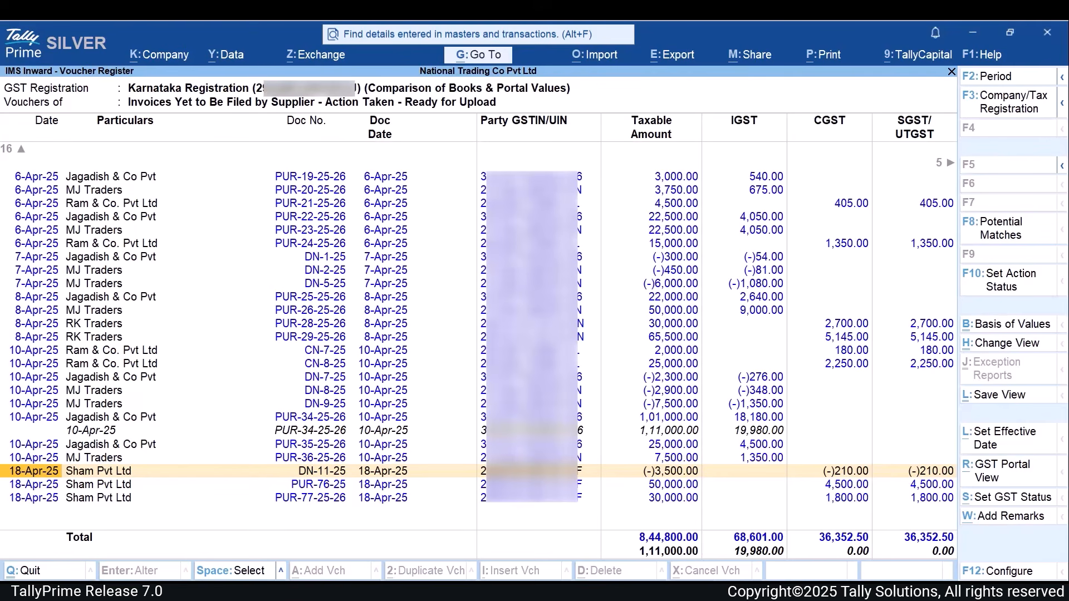
- Turn on Show Remarks for the voucher register and go to the Remarks entry of voucher PUR-76-25
{"action": "key", "text": "F12"}
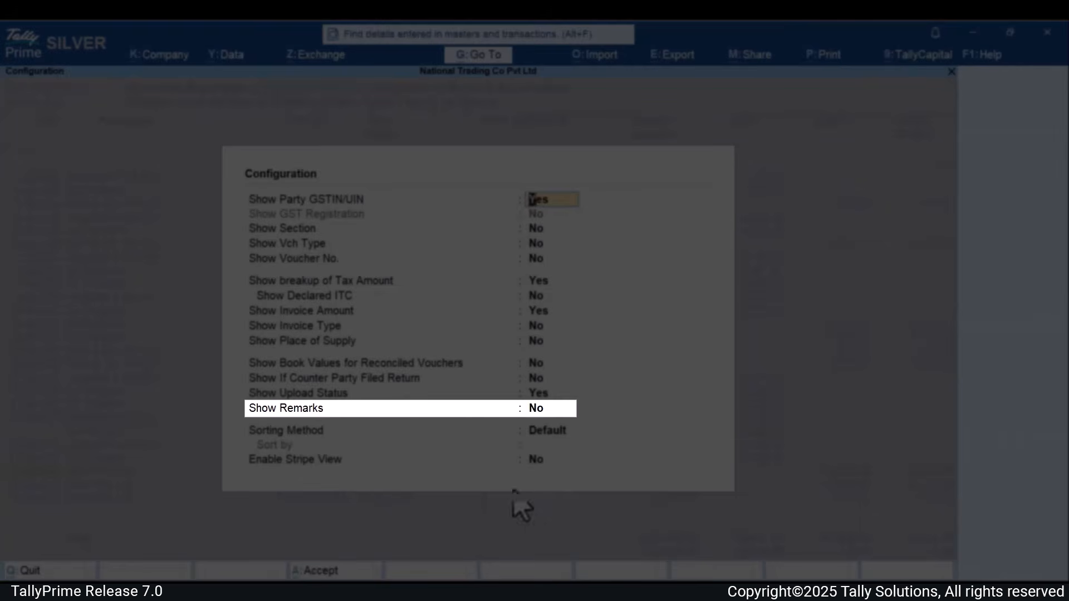
{"action": "left_click", "coordinate": [533, 408]}
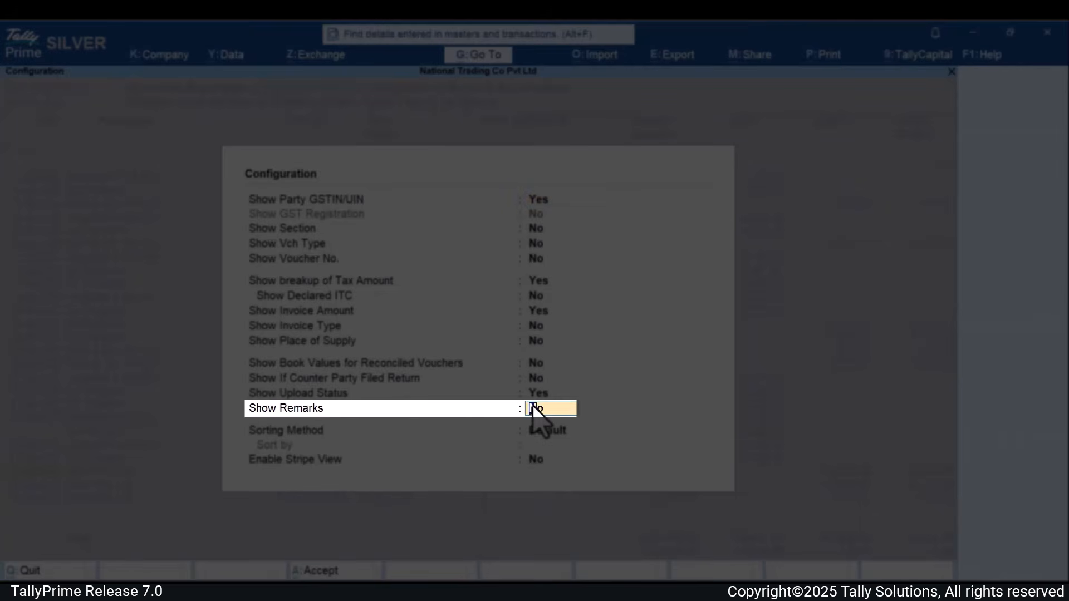
{"action": "key", "text": "y"}
{"action": "key", "text": "ctrl+a"}
{"action": "key", "text": "Right"}
{"action": "key", "text": "Right"}
{"action": "key", "text": "Right"}
{"action": "key", "text": "Right"}
{"action": "key", "text": "Right"}
{"action": "key", "text": "Right"}
{"action": "key", "text": "Right"}
{"action": "key", "text": "Right"}
{"action": "key", "text": "Right"}
{"action": "key", "text": "Right"}
{"action": "key", "text": "Right"}
{"action": "key", "text": "Right"}
{"action": "key", "text": "Right"}
{"action": "key", "text": "Right"}
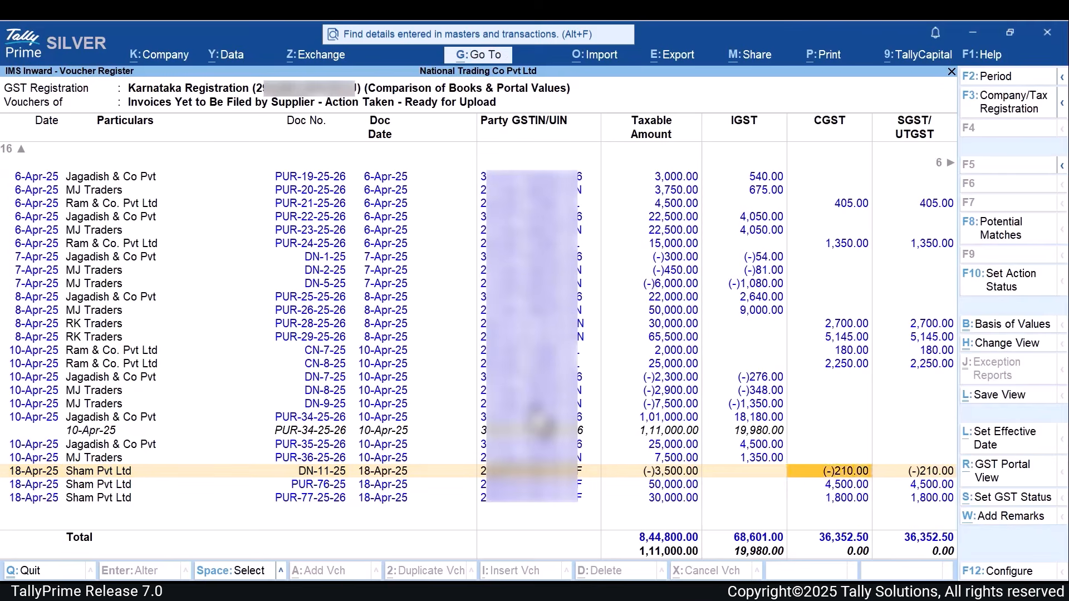
{"action": "key", "text": "Down"}
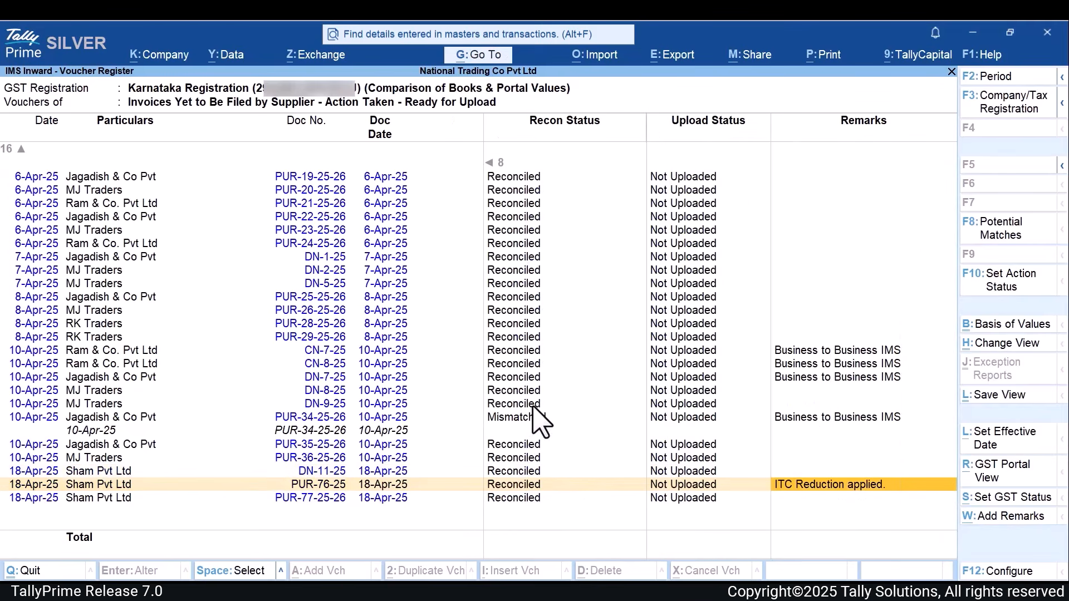